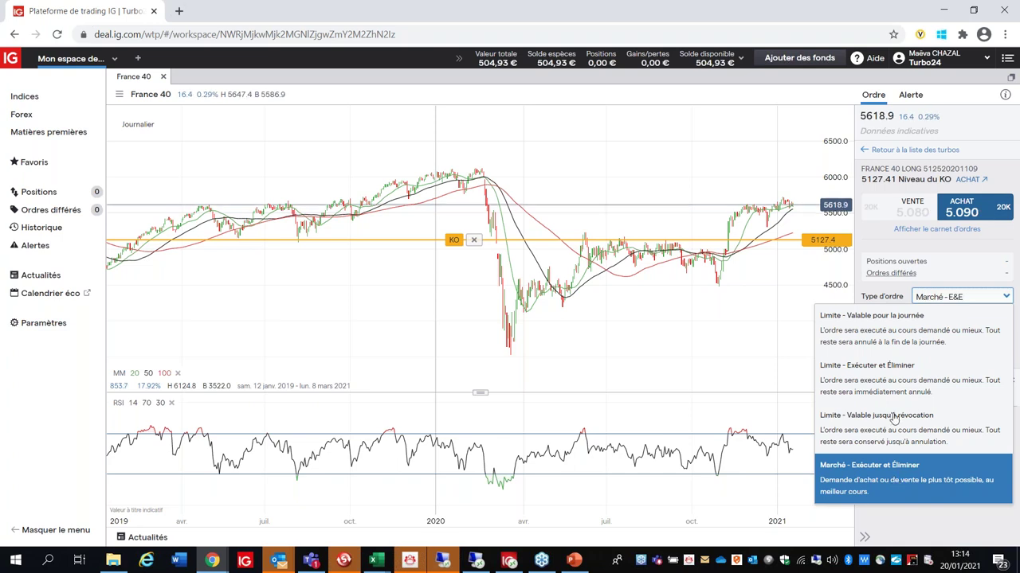
- Place a buy order for 1 France 40 Long turbo using the order type Marché - Exécuter et Éliminer
click(897, 478)
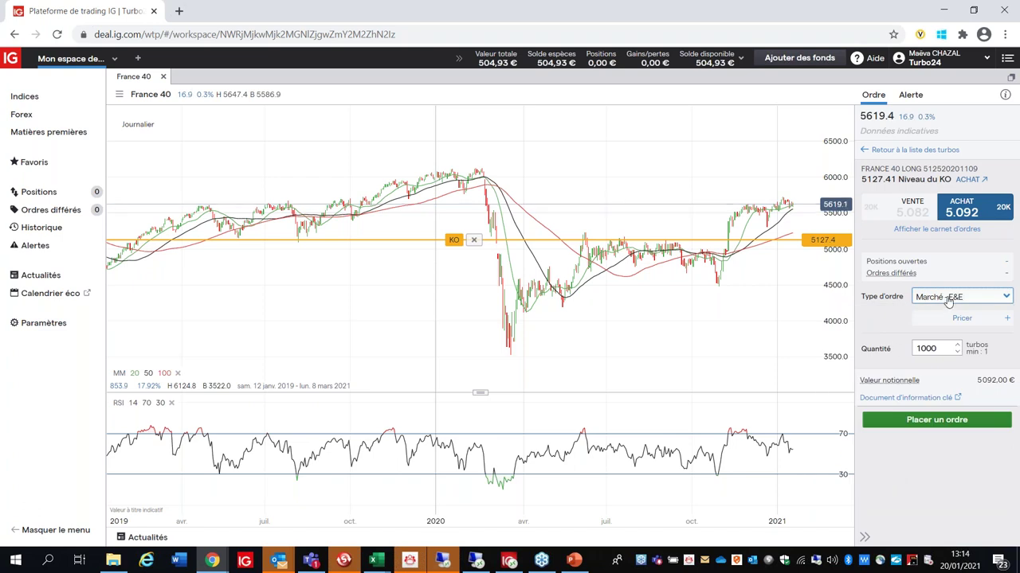
click(939, 348)
key(BackSpace)
key(BackSpace)
key(BackSpace)
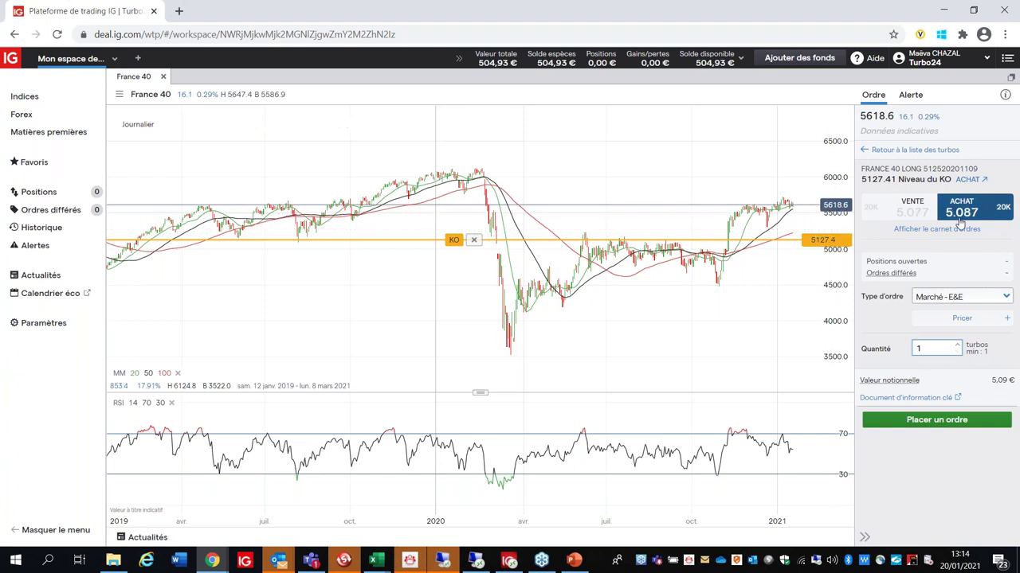
click(942, 348)
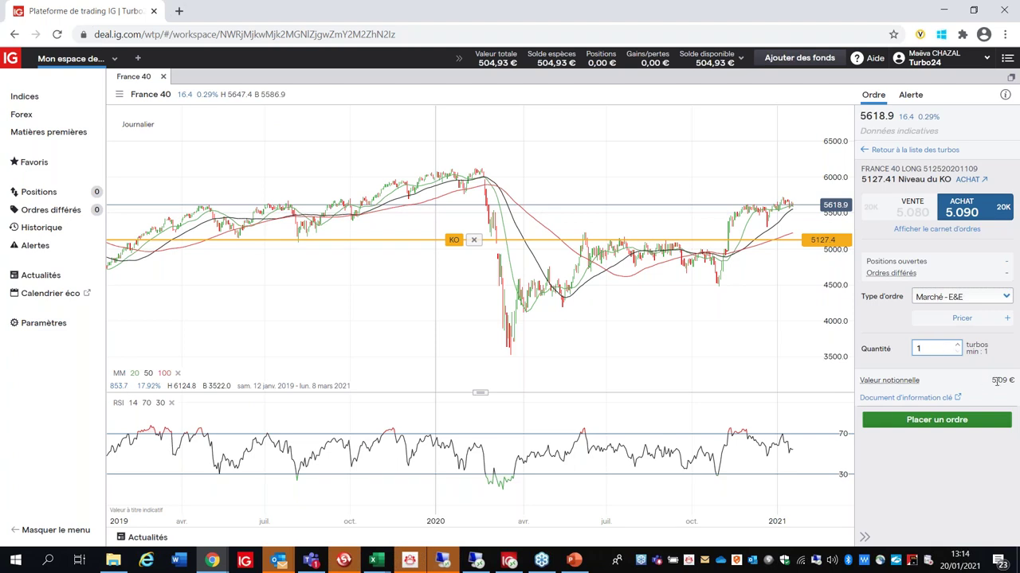
click(952, 422)
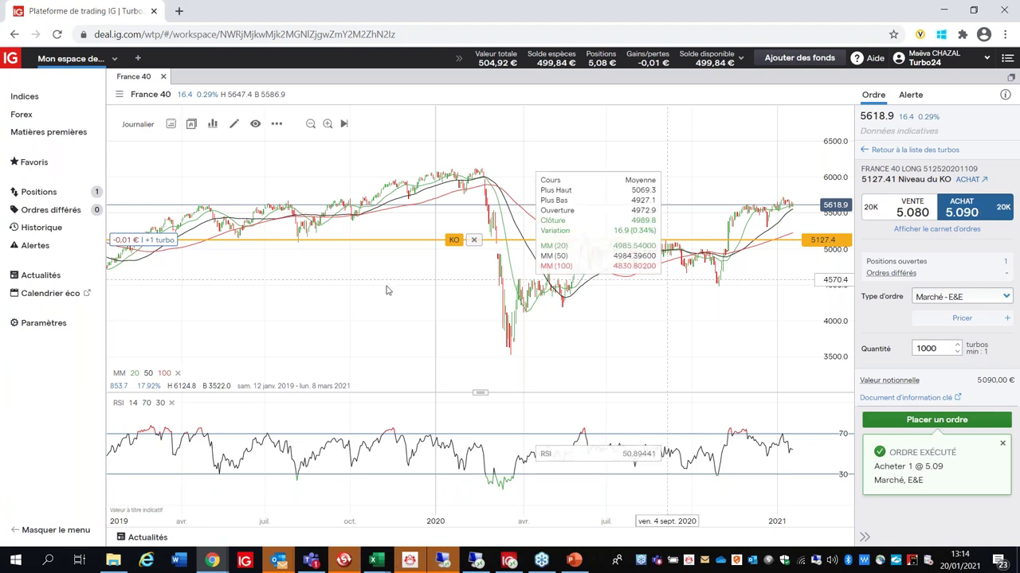
- Open an order ticket from the France 40 Long open position and set its order type to Limite - Valable jusqu'à révocation
click(50, 196)
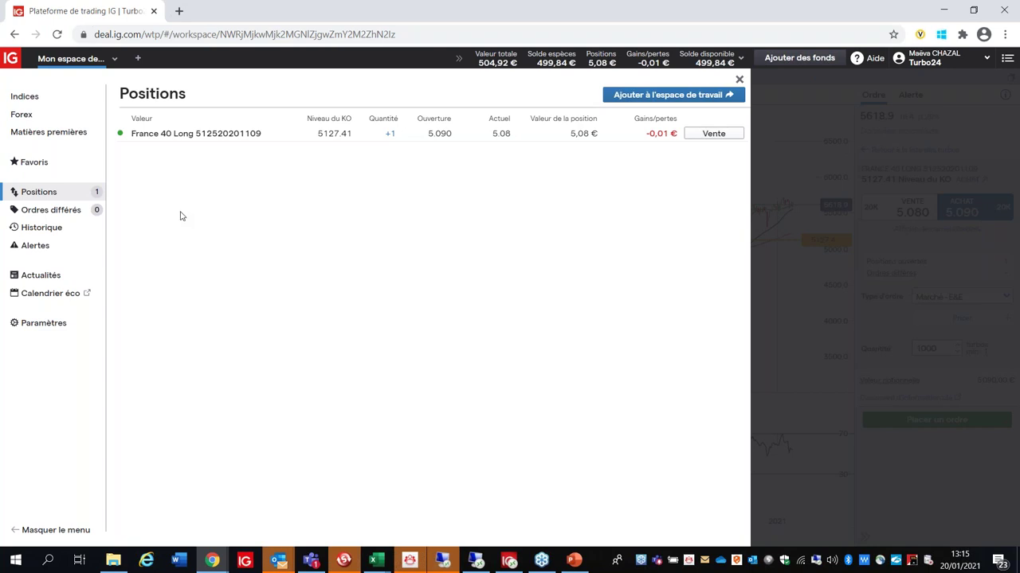
click(555, 245)
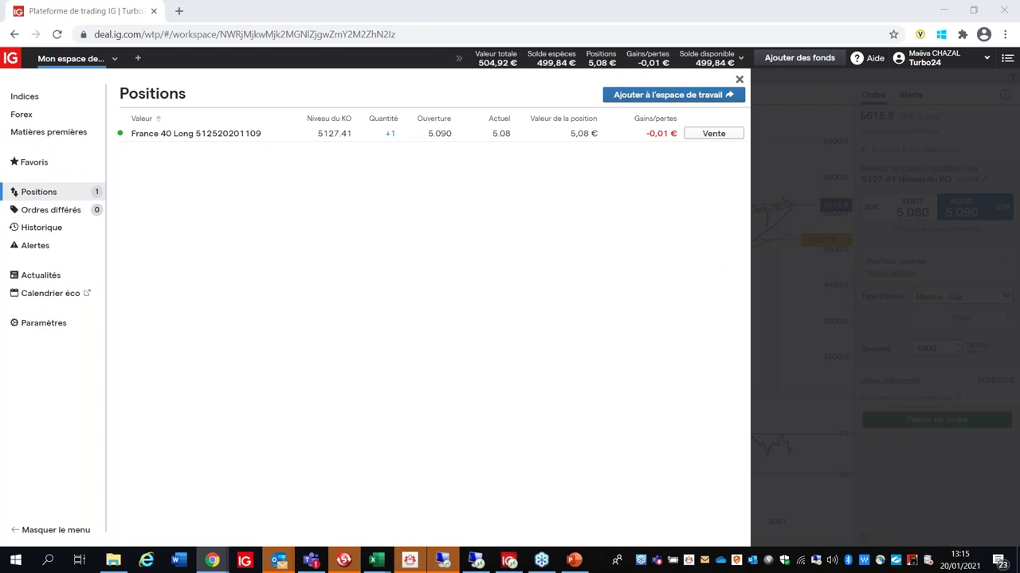
click(223, 136)
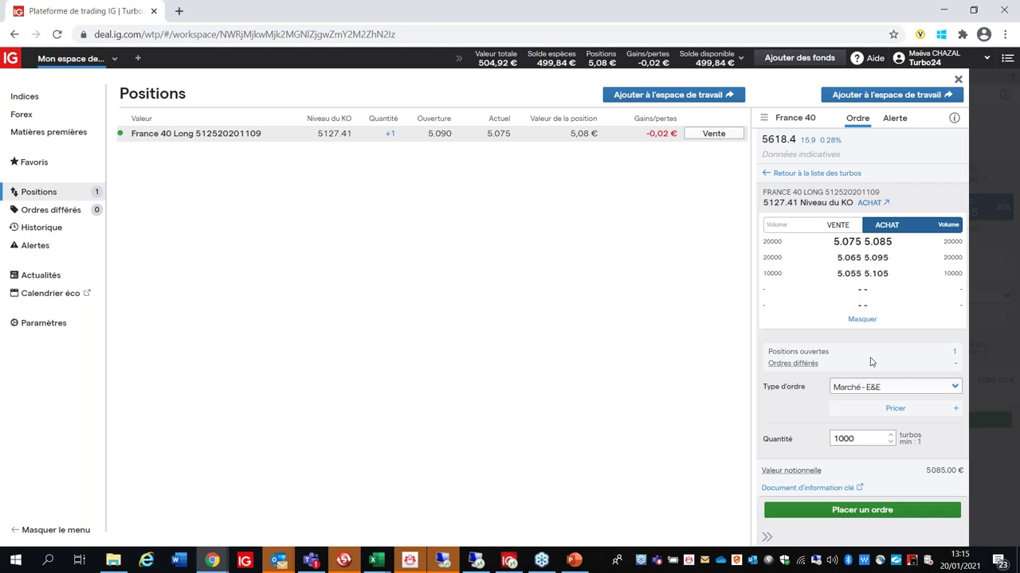
click(867, 388)
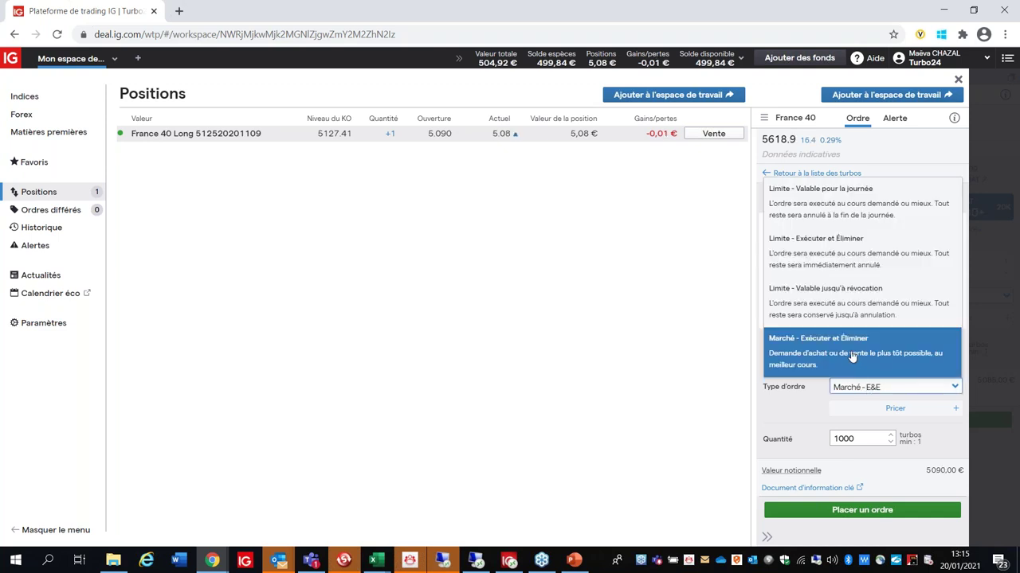
click(834, 299)
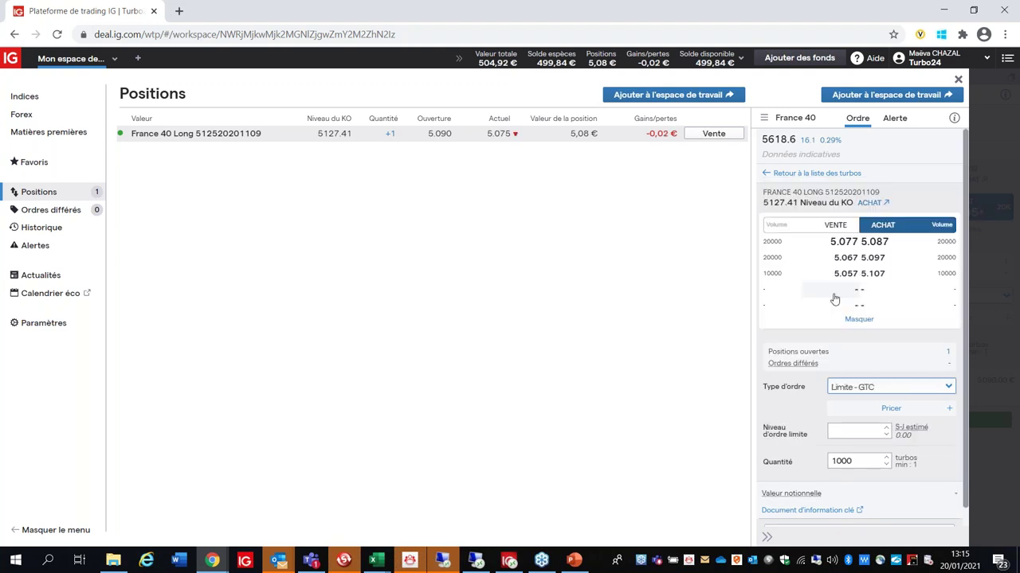
click(849, 387)
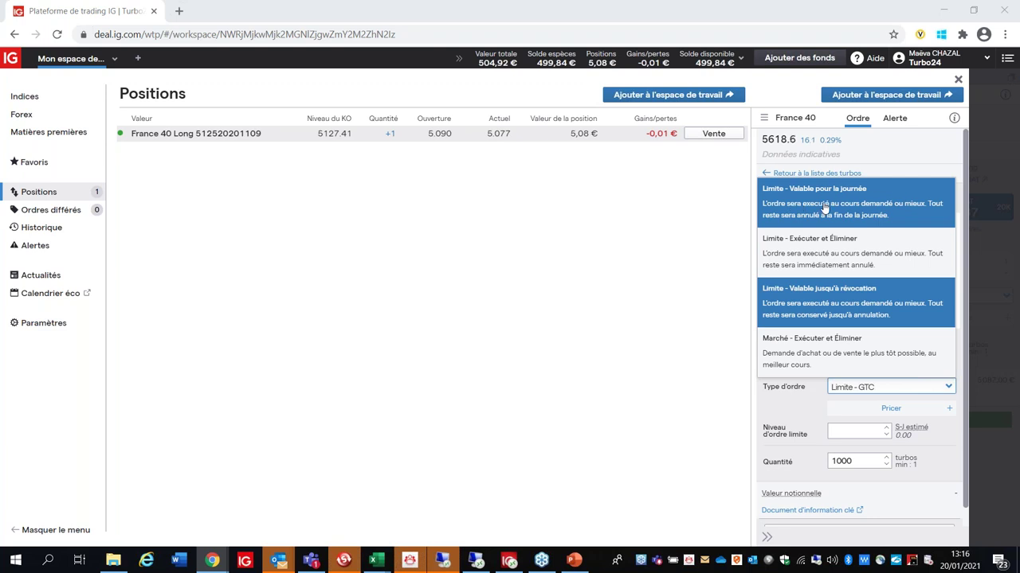
click(828, 295)
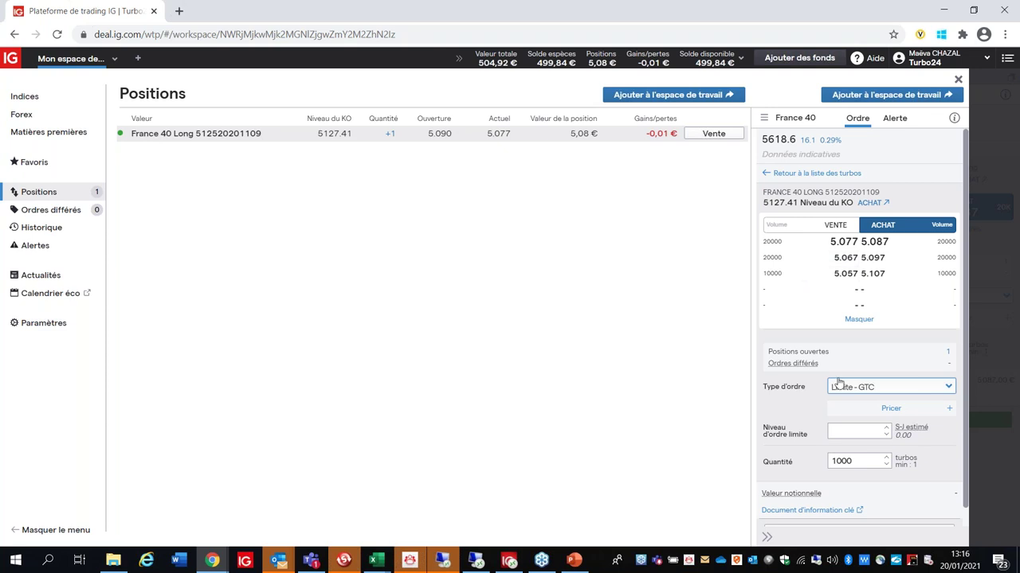
- Estimate the turbo price with the Pricer for an underlying level of 6100 and copy it to the order ticket
click(839, 432)
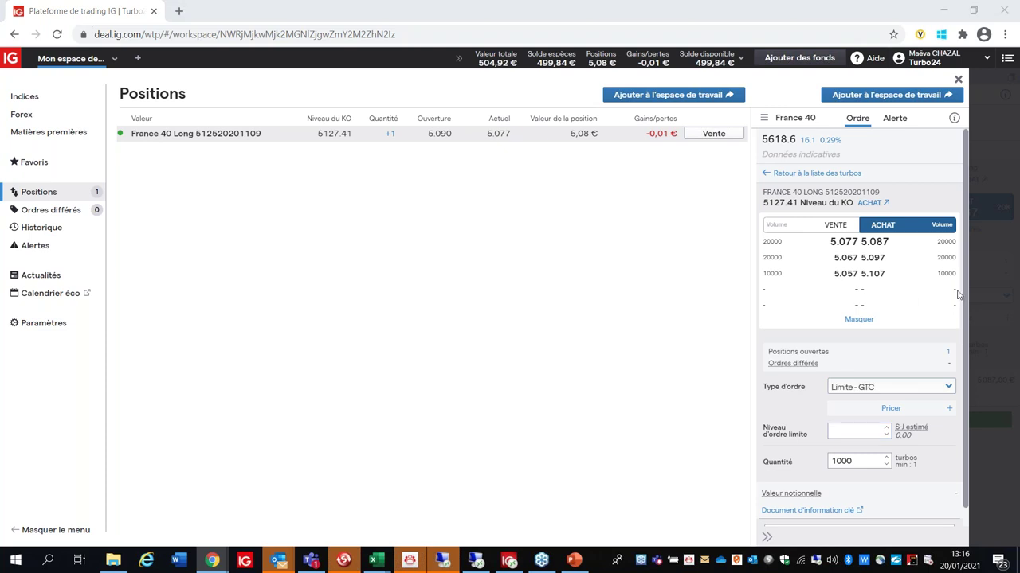
click(855, 436)
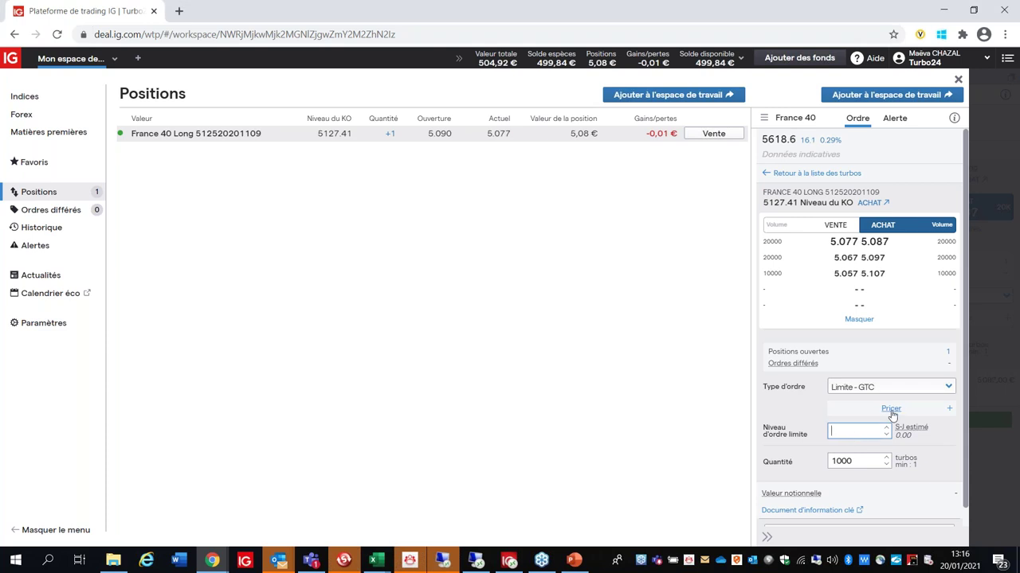
click(892, 412)
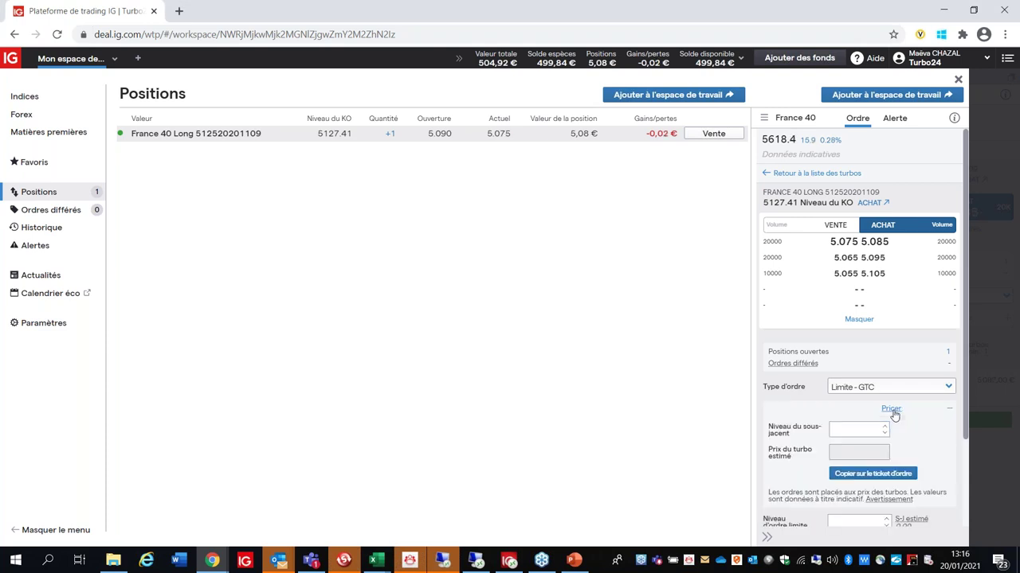
click(868, 429)
text(6100)
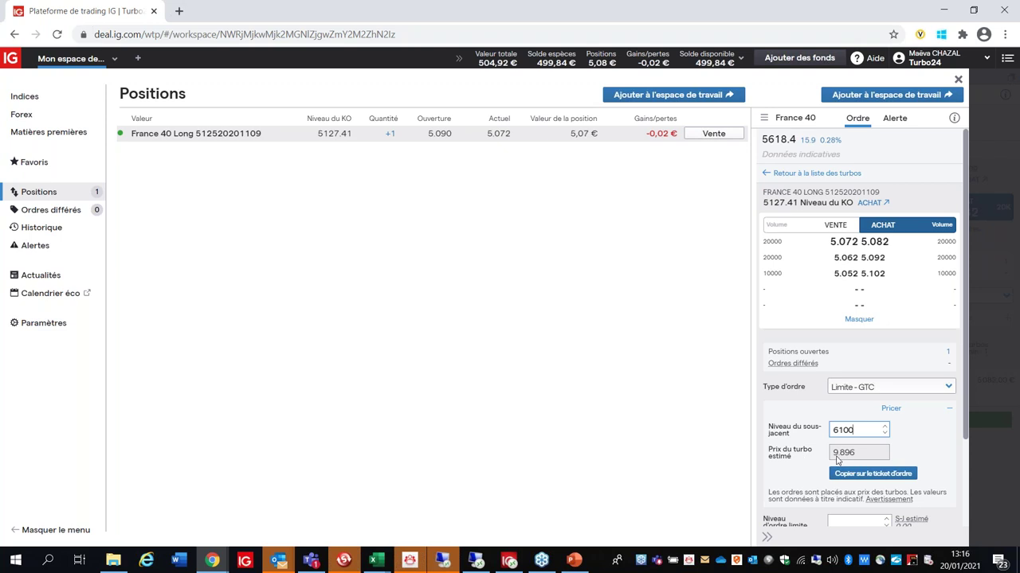
click(857, 472)
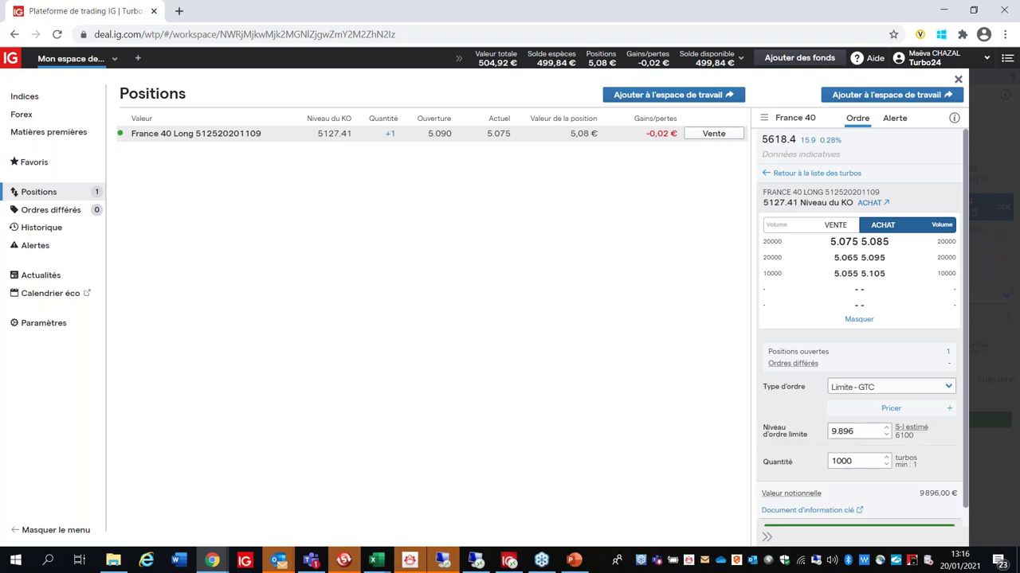
- Set the quantity to 1 turbo and place the limit buy order
click(861, 459)
key(BackSpace)
key(BackSpace)
key(BackSpace)
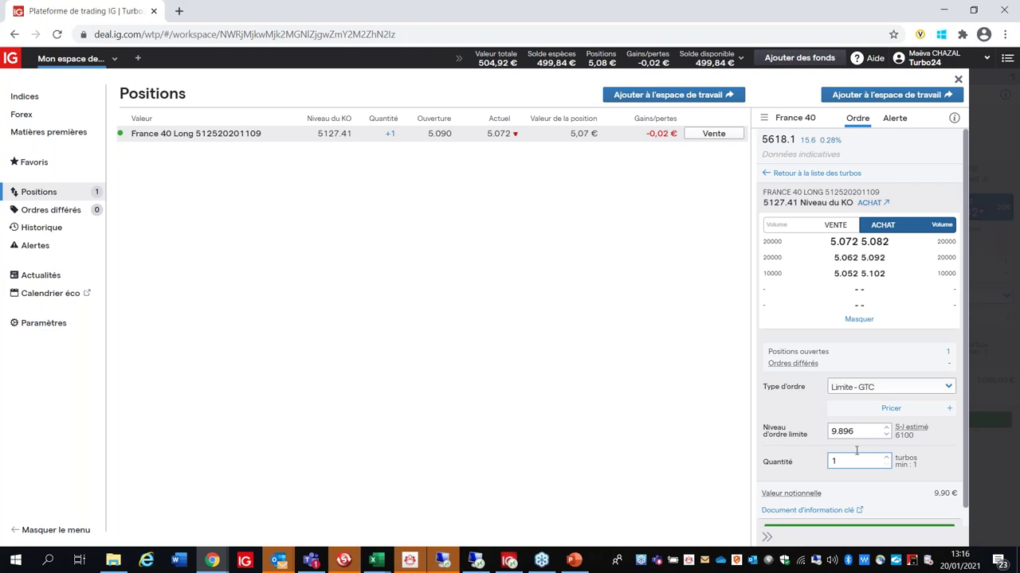
scroll(861, 460, down, 1)
click(847, 514)
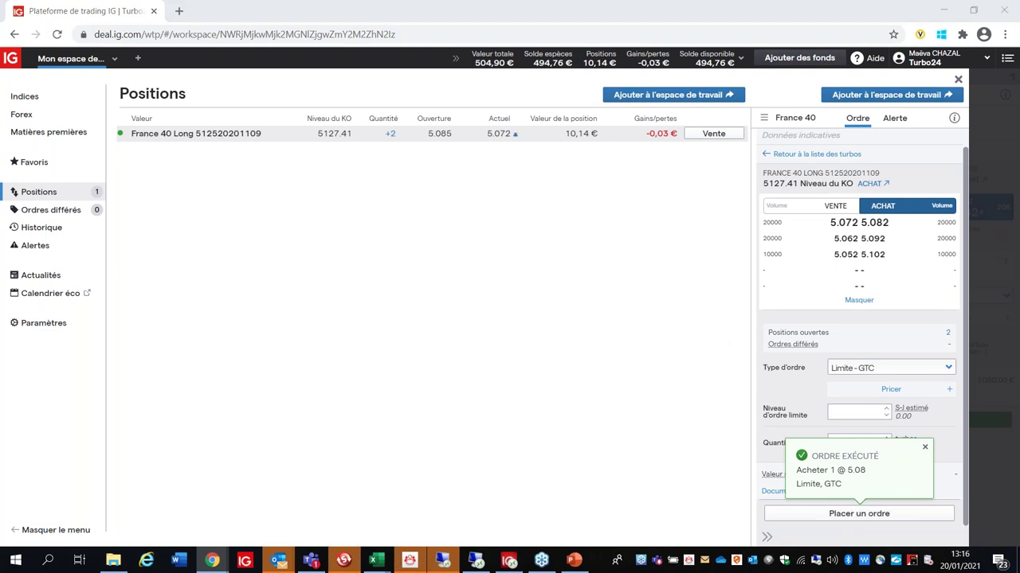
- Review the open positions and the list of pending orders (Ordres différés)
click(50, 195)
click(48, 194)
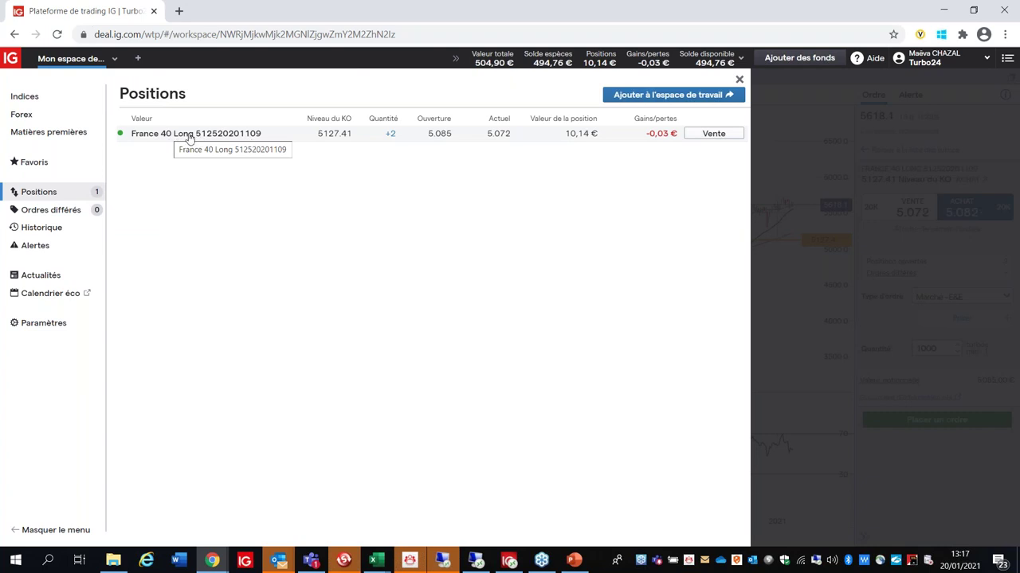
click(47, 210)
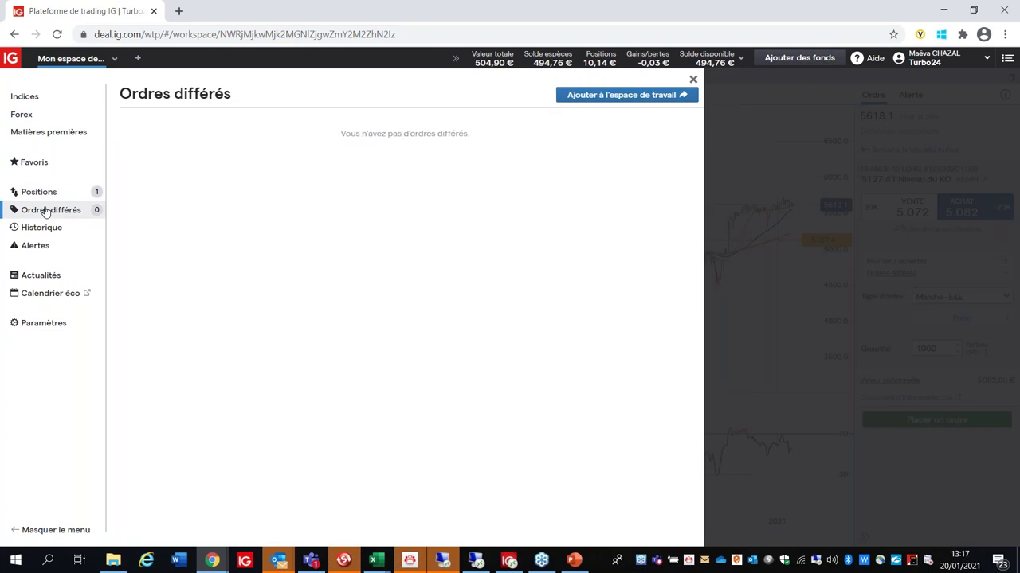
- Open a sell ticket for the France 40 Long position as a Limite - GTC order with a limit level of 5.1
click(44, 193)
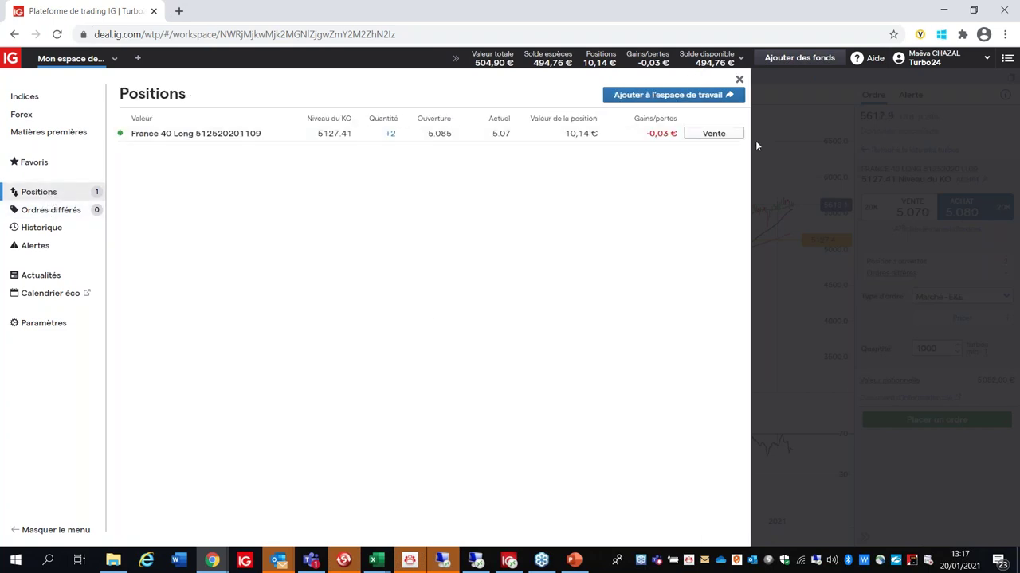
click(716, 135)
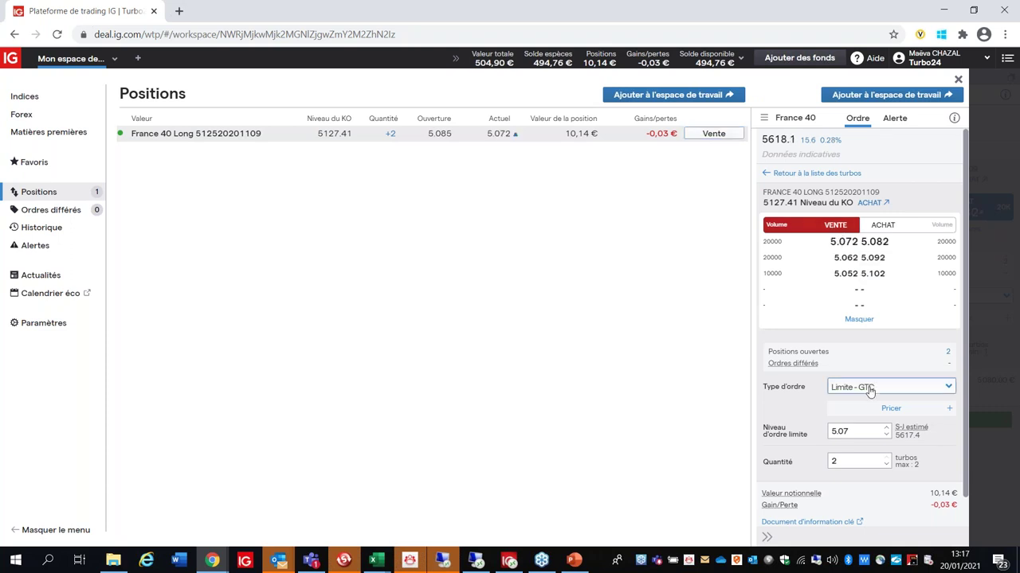
click(868, 387)
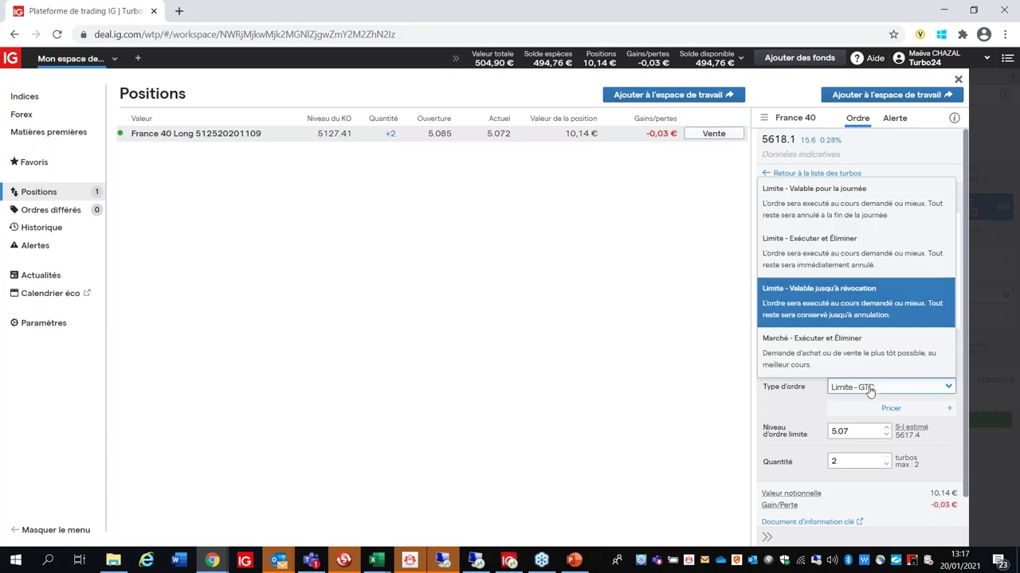
click(842, 304)
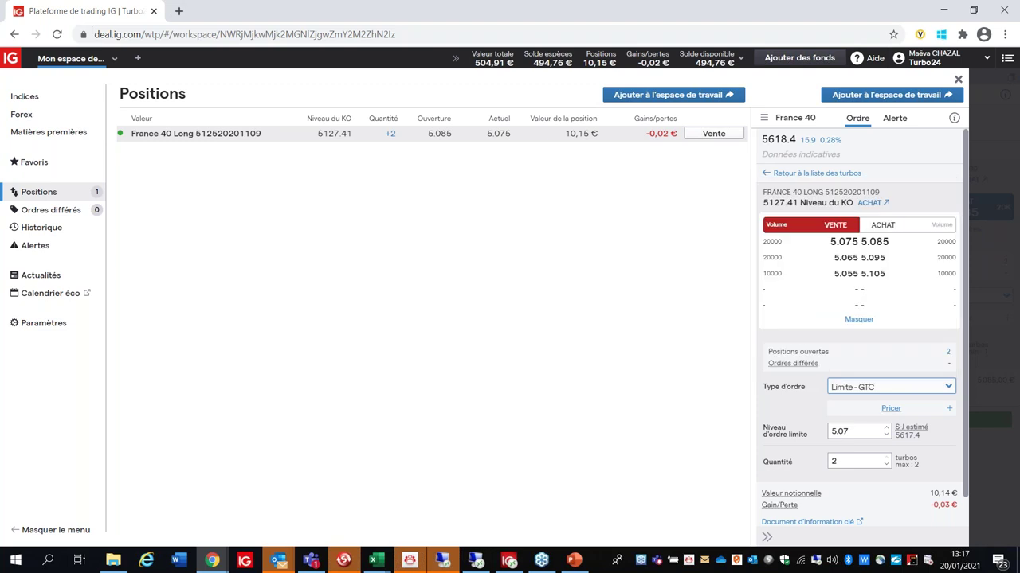
click(856, 431)
key(BackSpace)
key(BackSpace)
key(BackSpace)
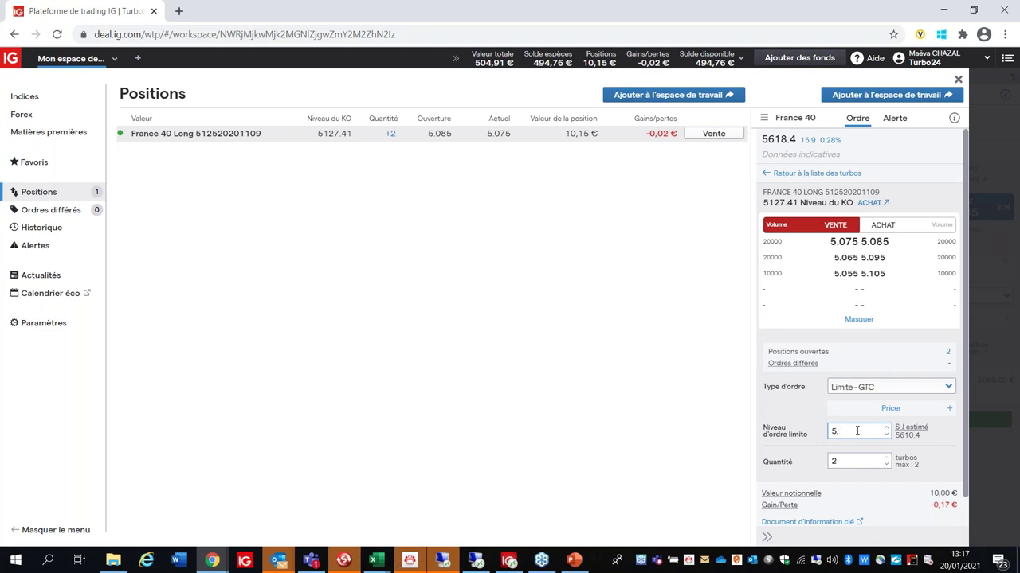
text(.1)
- Set the sell quantity to 1 turbo and place the limit order
click(841, 462)
key(BackSpace)
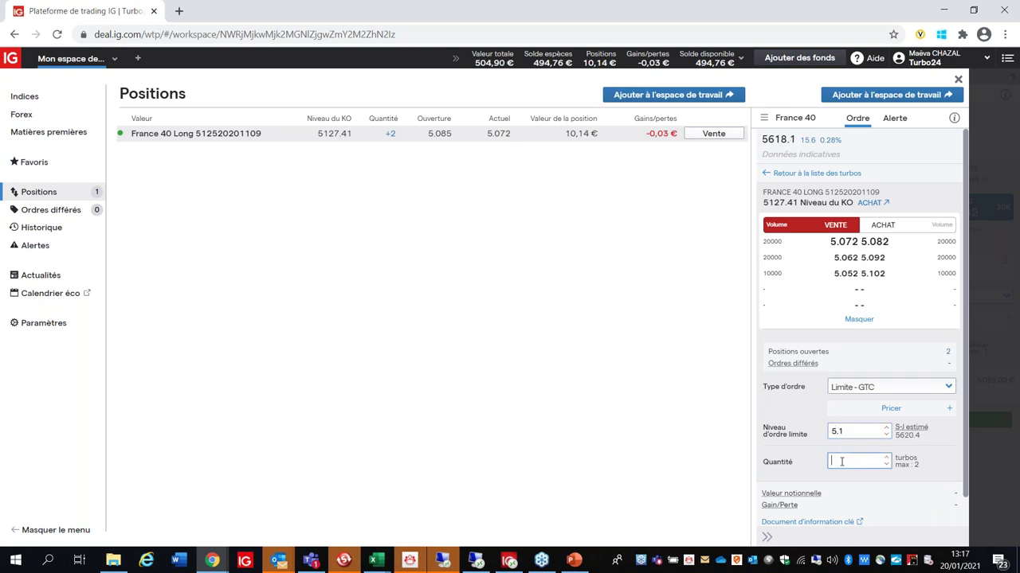
text(1)
scroll(896, 364, down, 1)
click(857, 514)
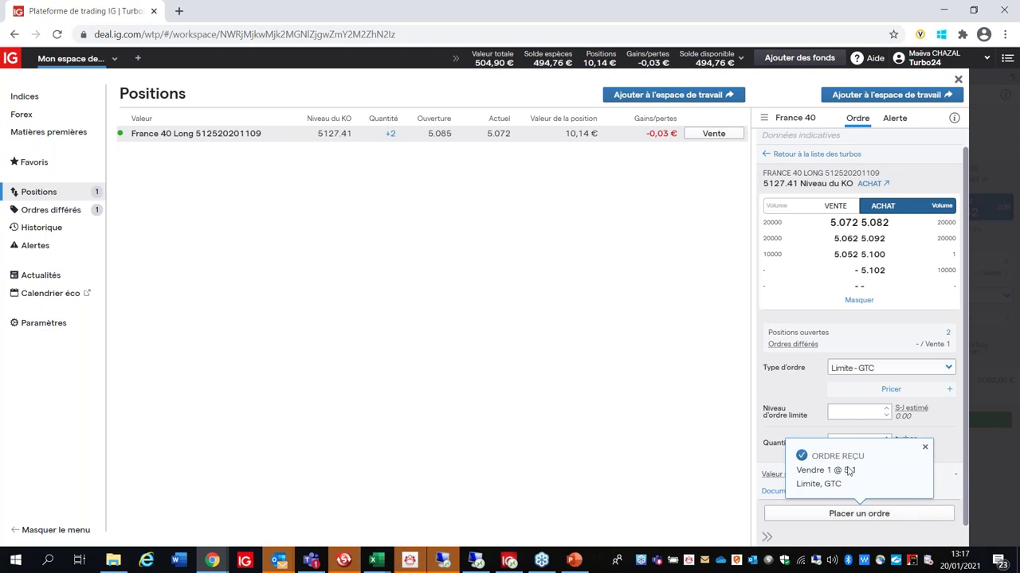
- Compare the pending France 40 Long sell order with the entry in the open positions list
click(67, 214)
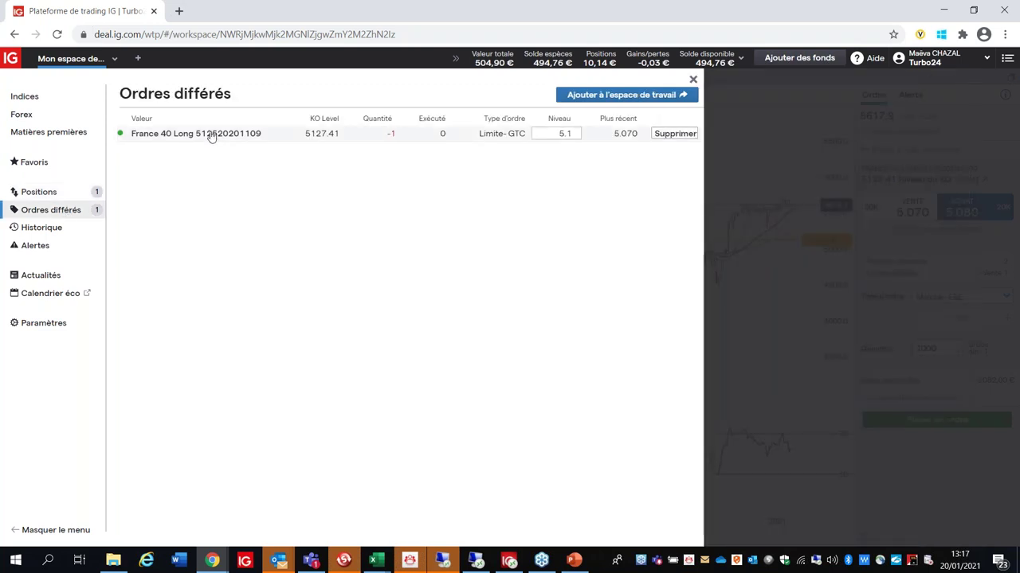
click(61, 193)
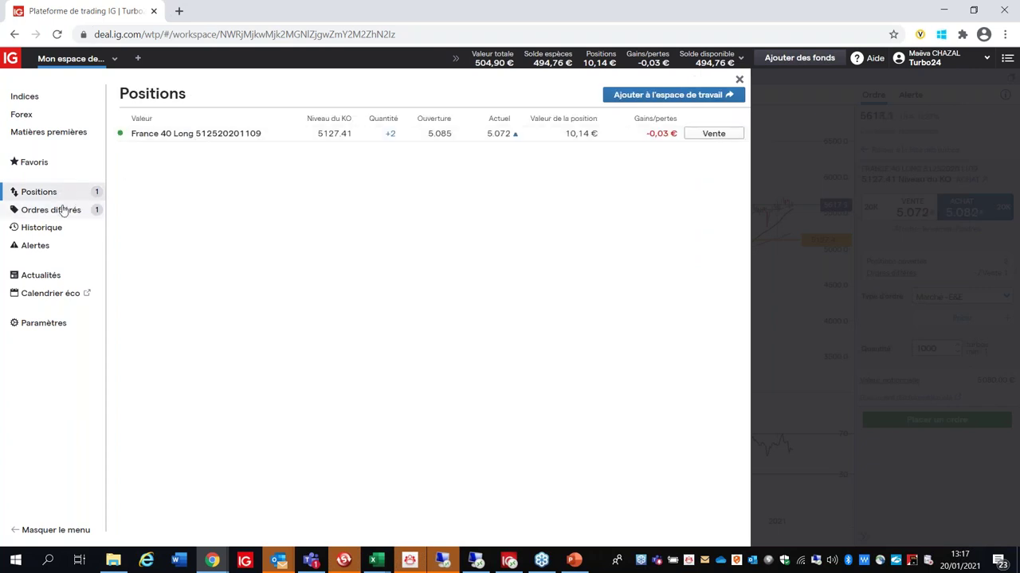
click(51, 210)
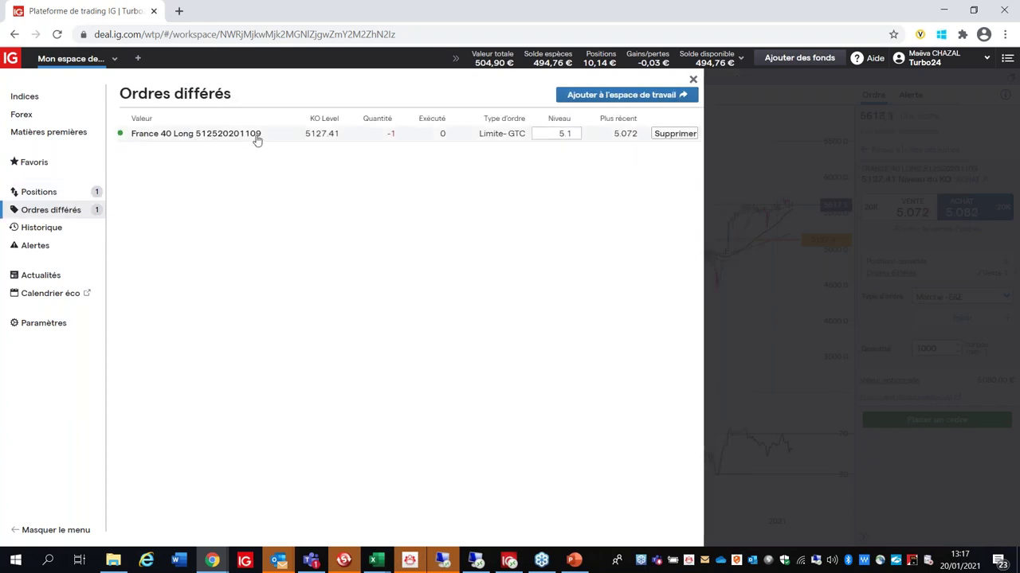
click(61, 196)
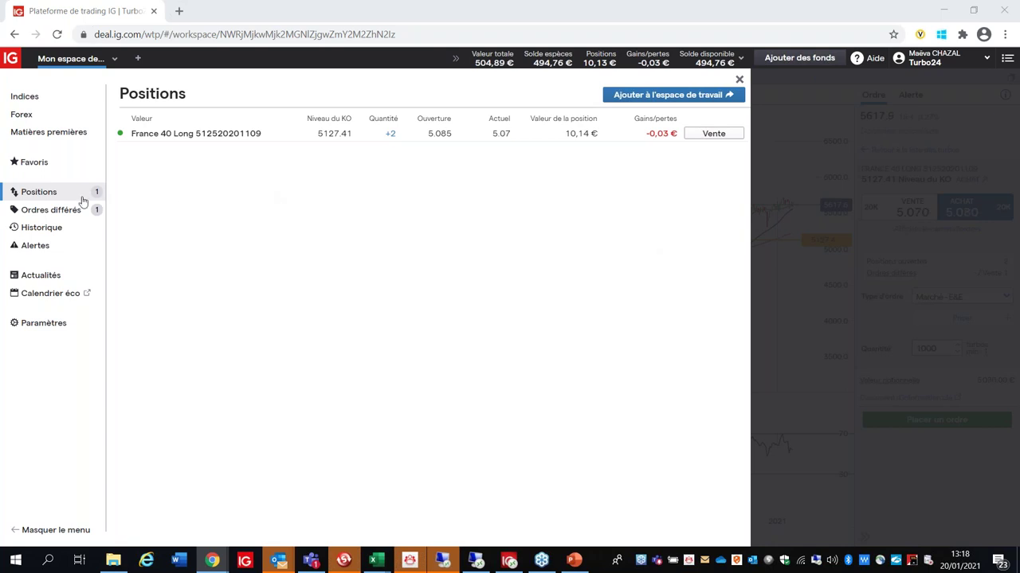
click(39, 192)
click(40, 192)
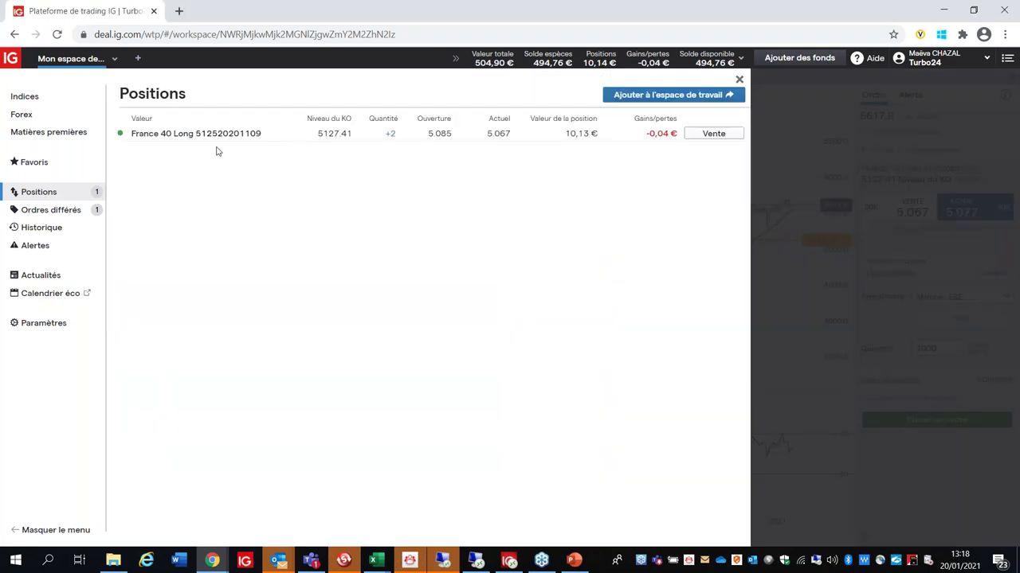
click(56, 214)
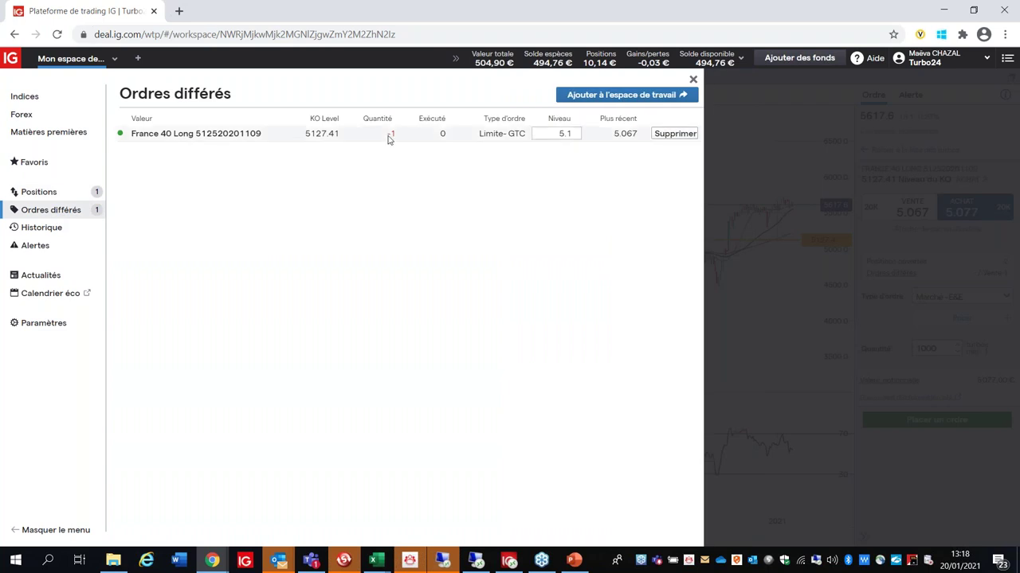
- Check the maximum quantity in the France 40 Long position's sell ticket against the pending sell order
click(44, 193)
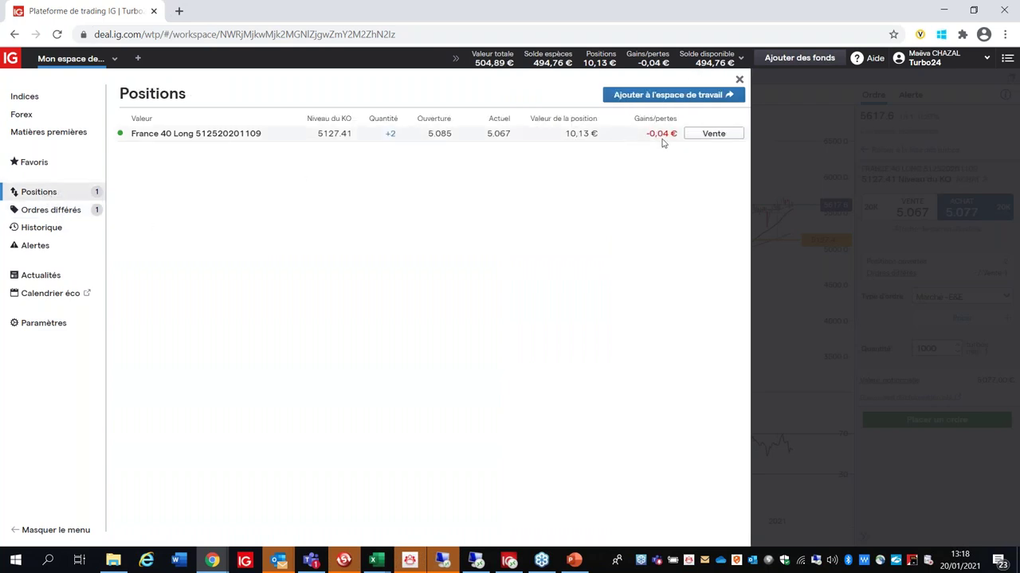
click(712, 134)
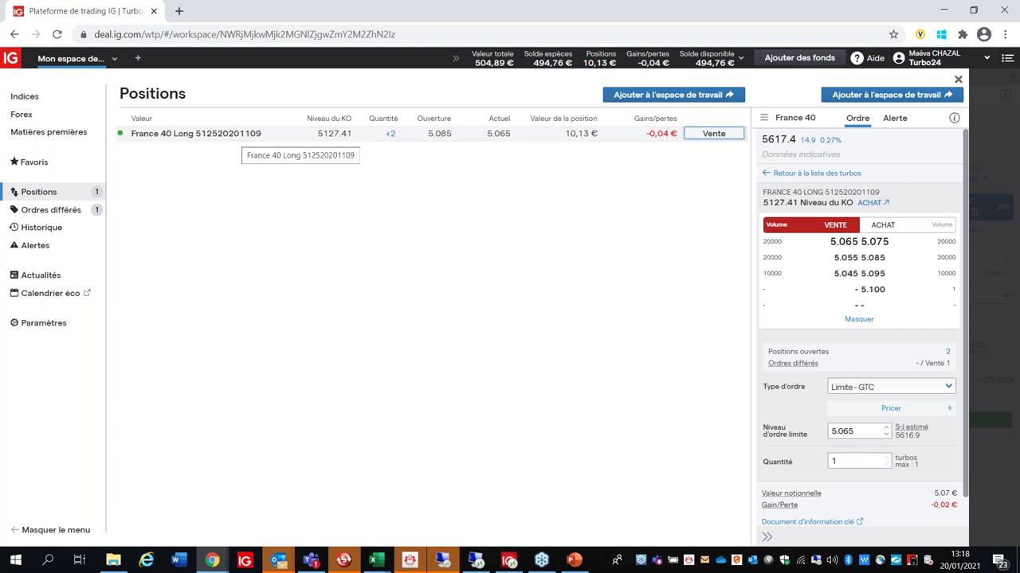
click(37, 211)
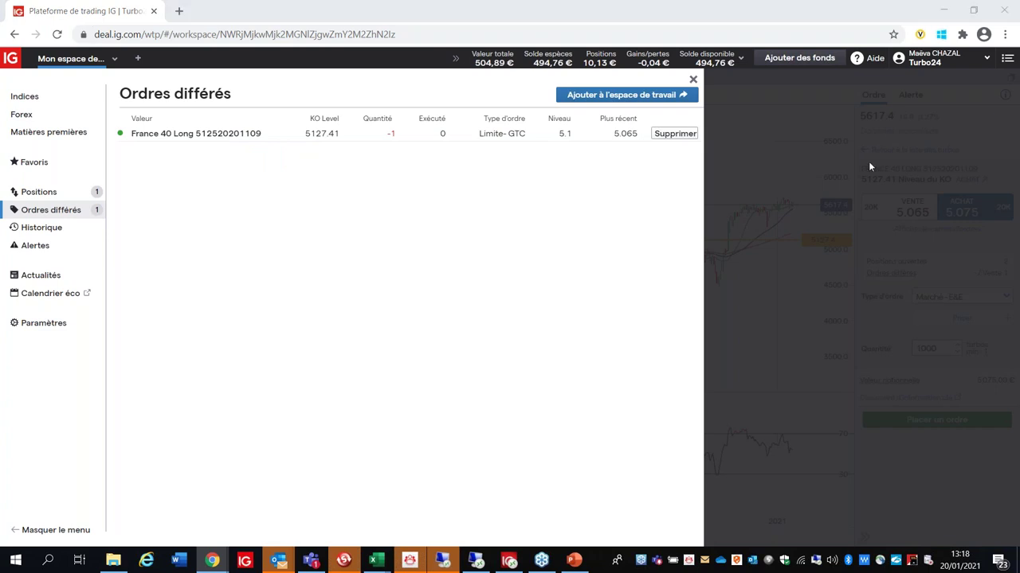
- Delete the pending France 40 Long sell order from the deferred orders (Ordres différés)
click(38, 192)
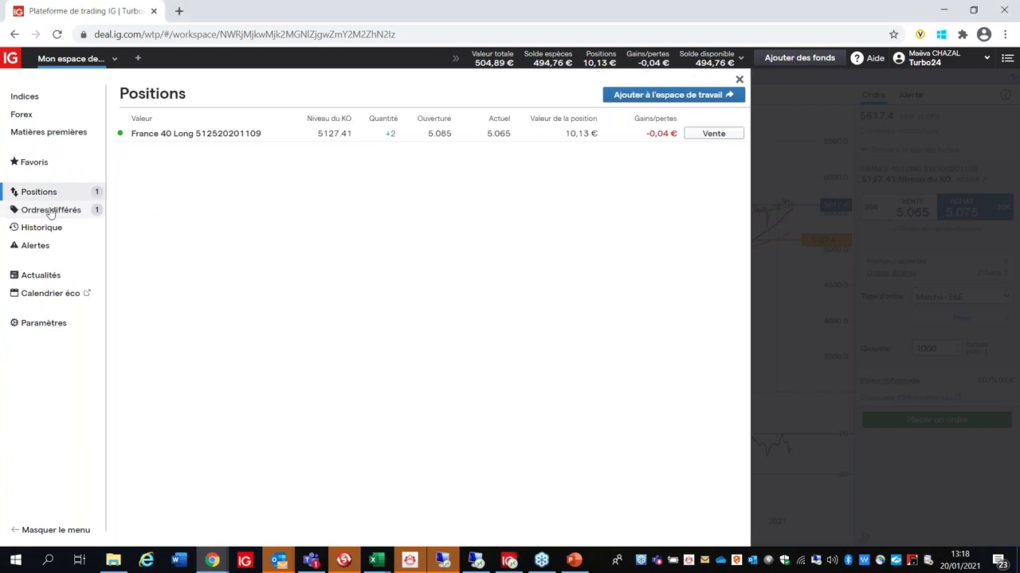
click(51, 211)
click(674, 133)
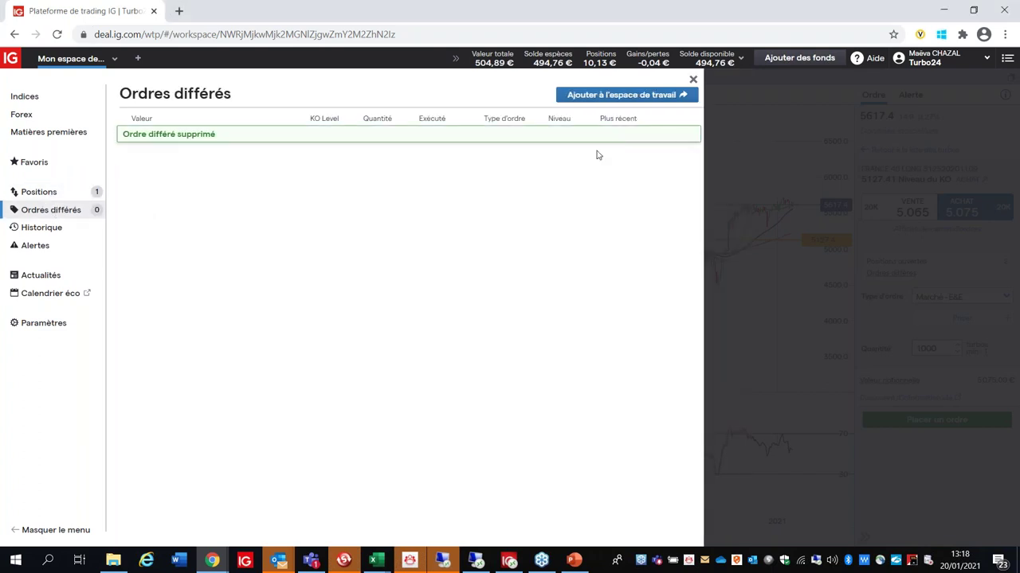
- Sell the 2 France 40 Long turbos from the open position with a Marché - Exécuter et Éliminer order
click(40, 192)
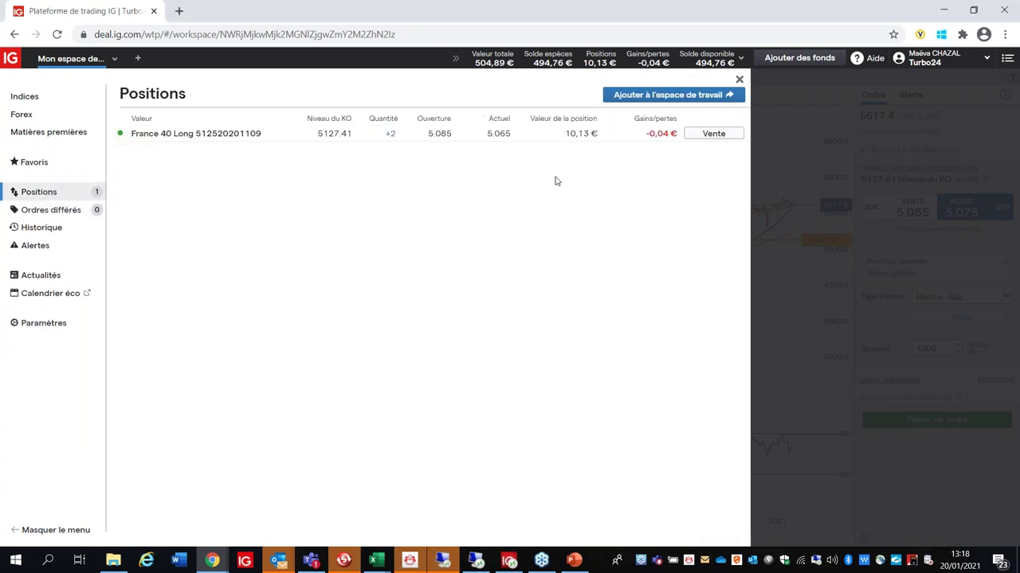
click(709, 135)
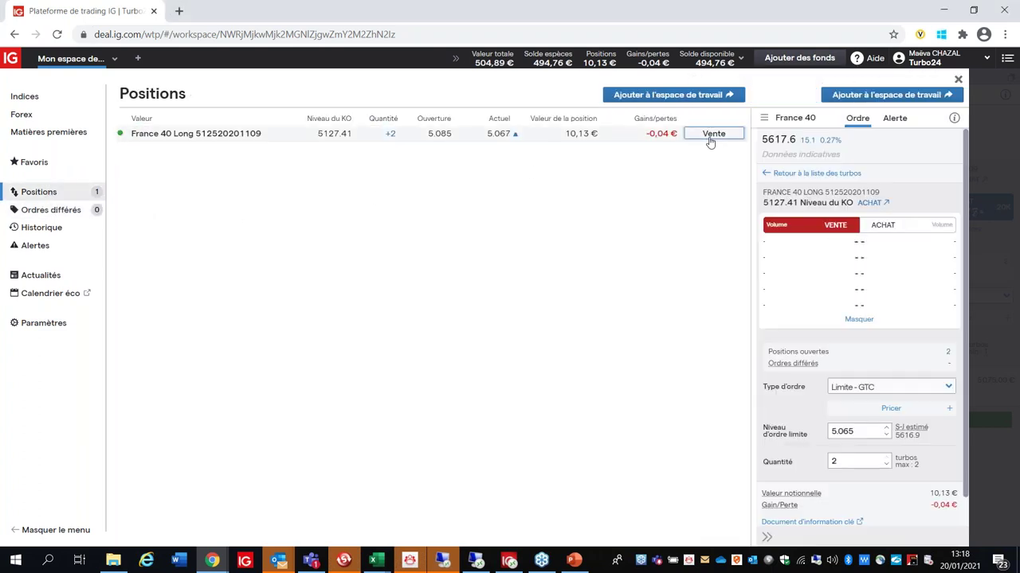
click(868, 389)
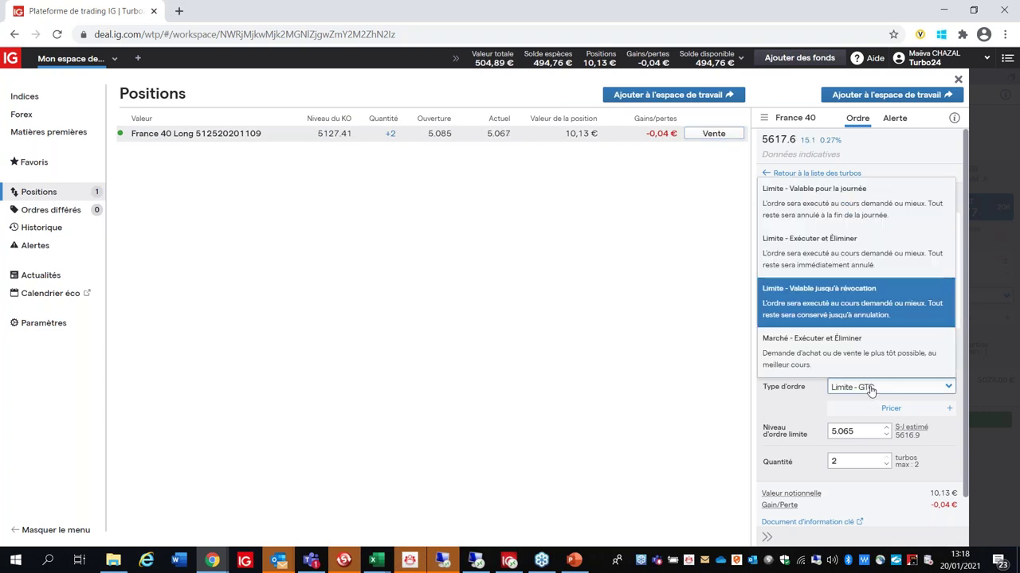
click(831, 358)
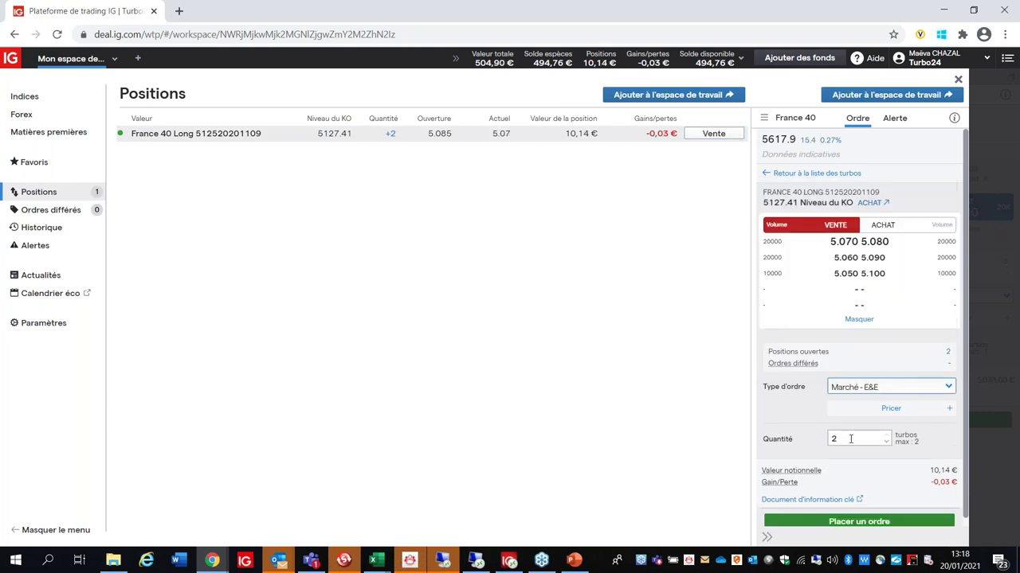
click(856, 521)
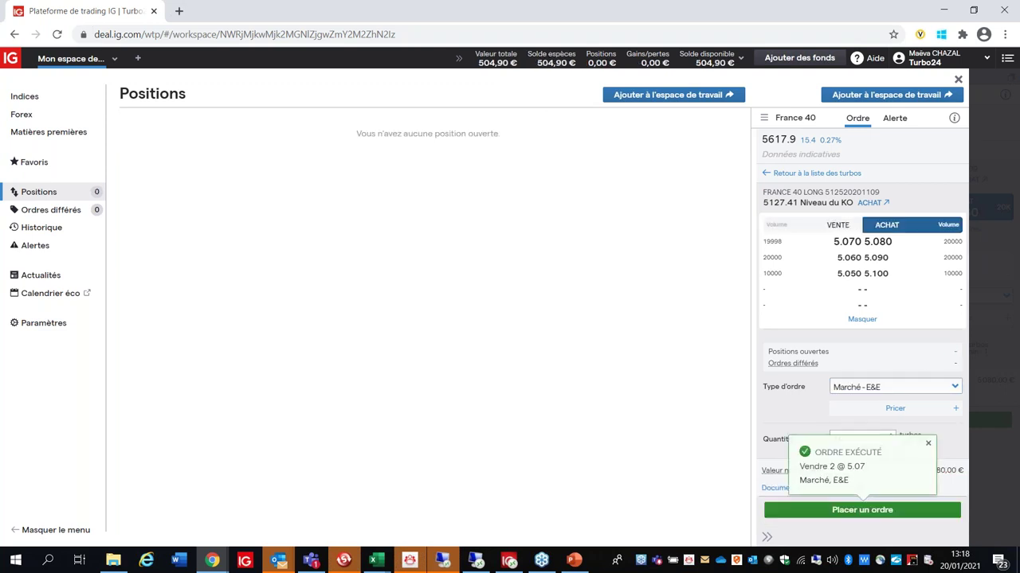
- Review the pending orders and open positions following the market sale, and return to the France 40 chart
click(62, 210)
click(56, 193)
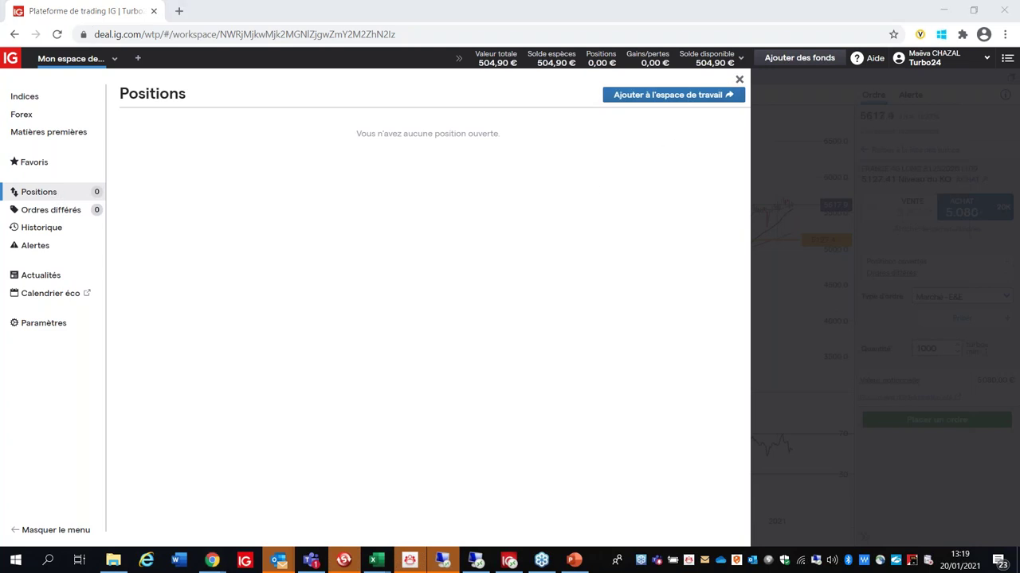
click(39, 193)
- Examine the France 40 daily price history relative to the Long turbo's knock-out level over longer and shorter periods
scroll(454, 243, down, 5)
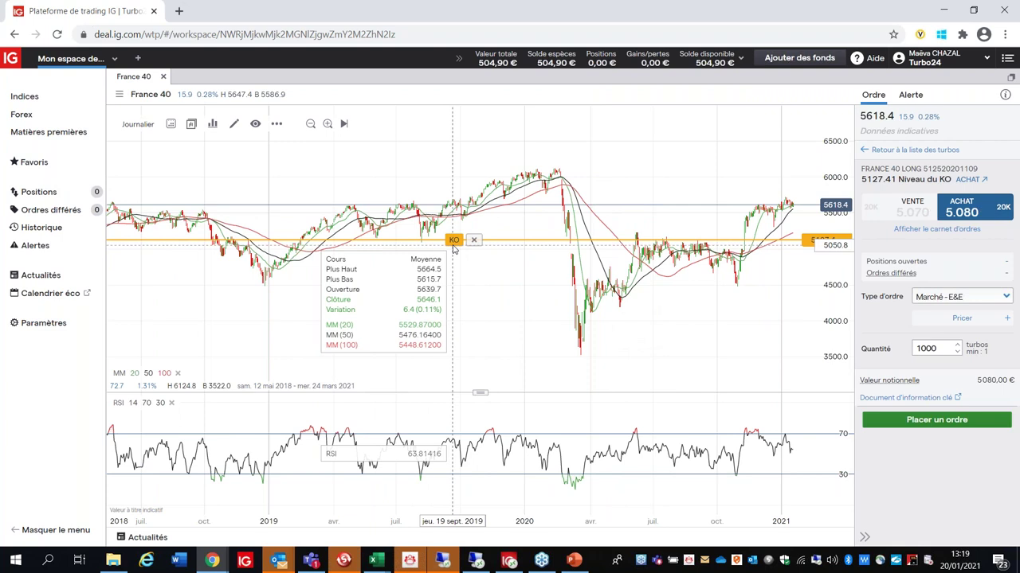
scroll(510, 285, down, 3)
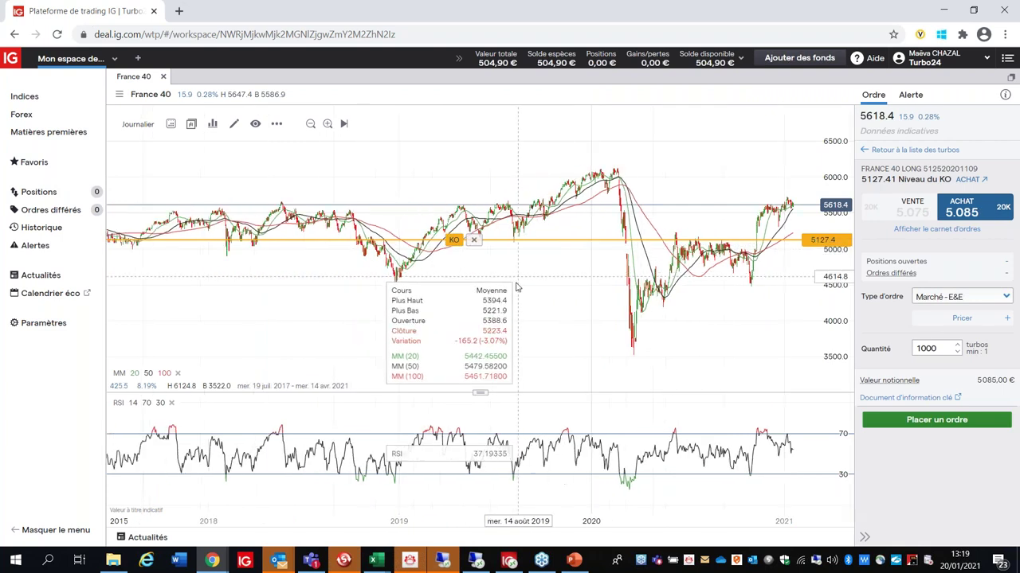
scroll(517, 287, up, 3)
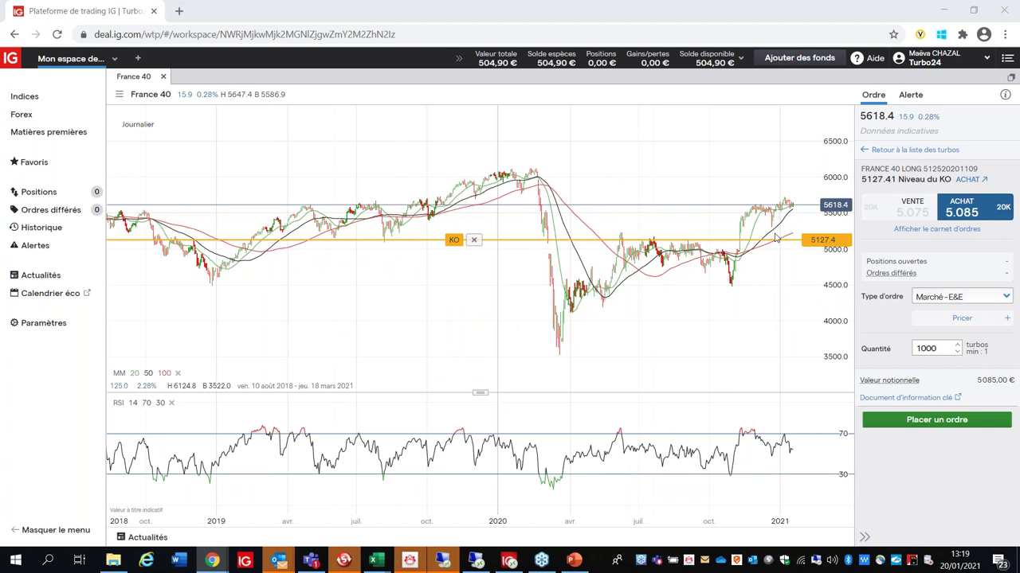
scroll(749, 238, down, 2)
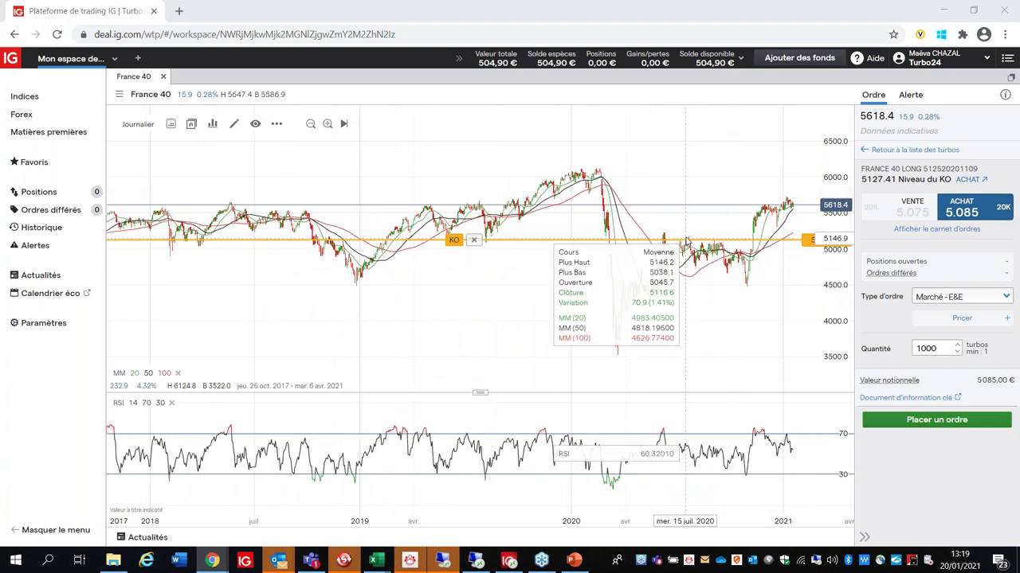
scroll(581, 275, up, 2)
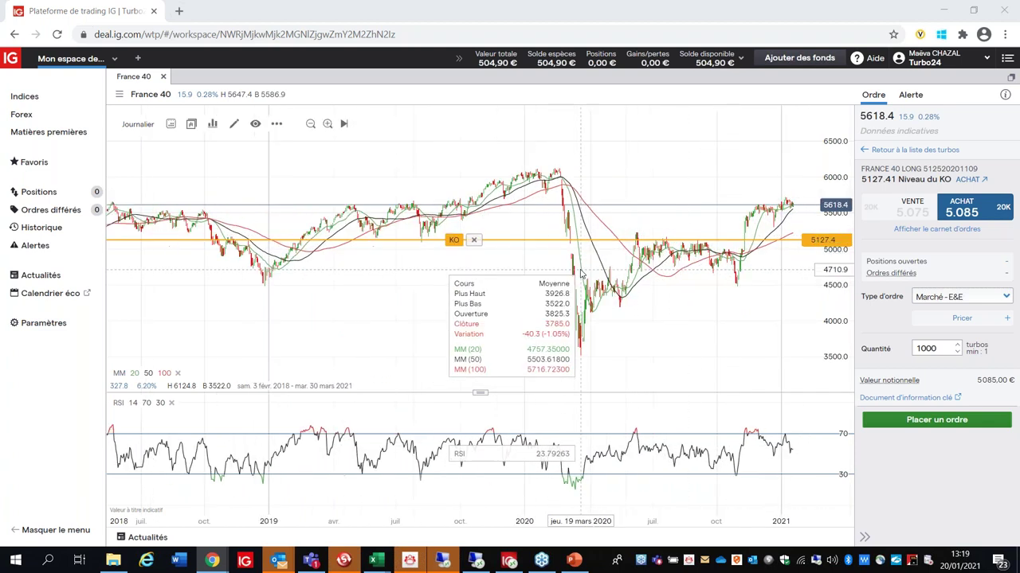
scroll(581, 275, up, 3)
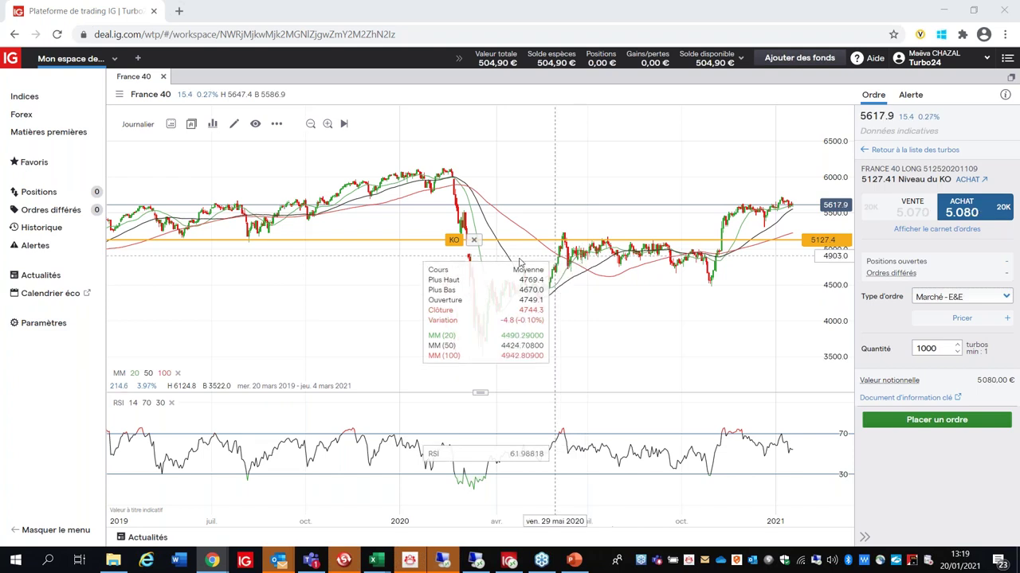
scroll(531, 277, up, 2)
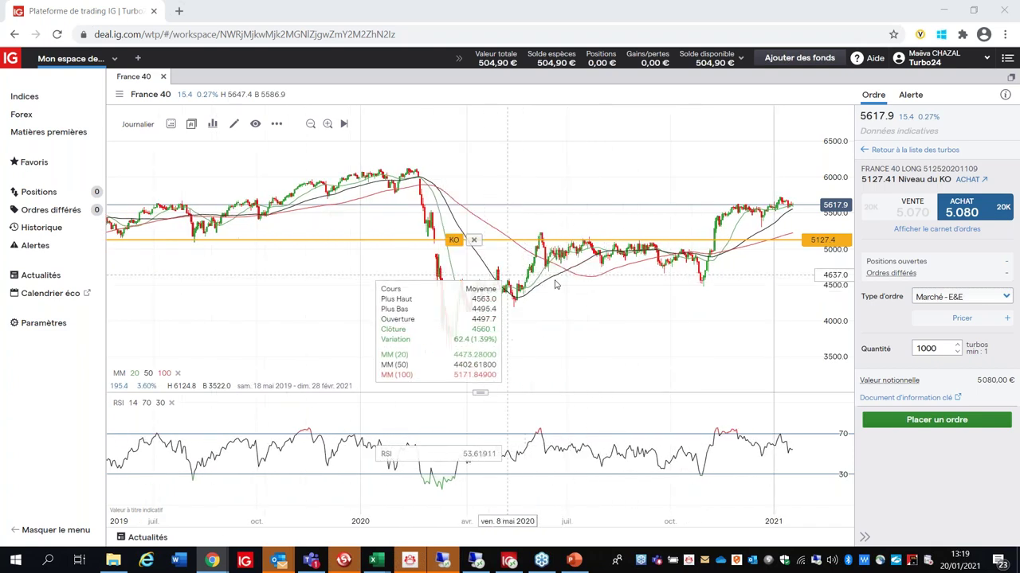
scroll(558, 247, up, 3)
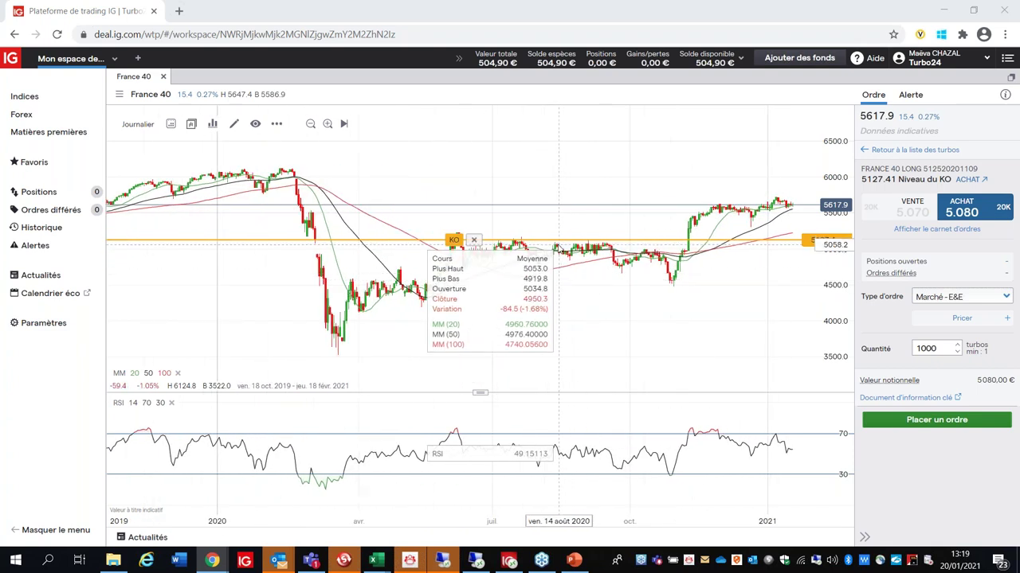
scroll(542, 243, down, 1)
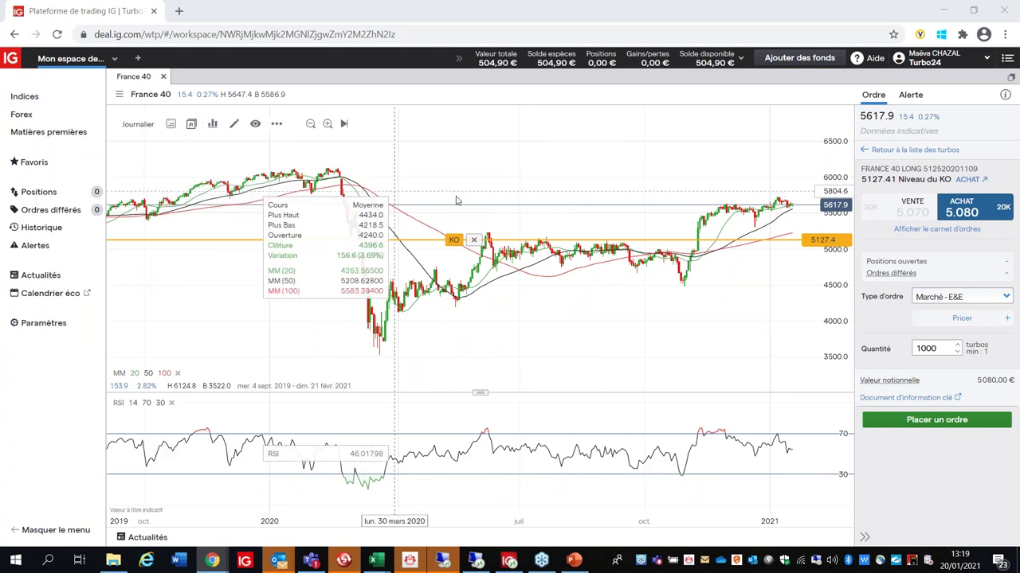
scroll(359, 255, down, 2)
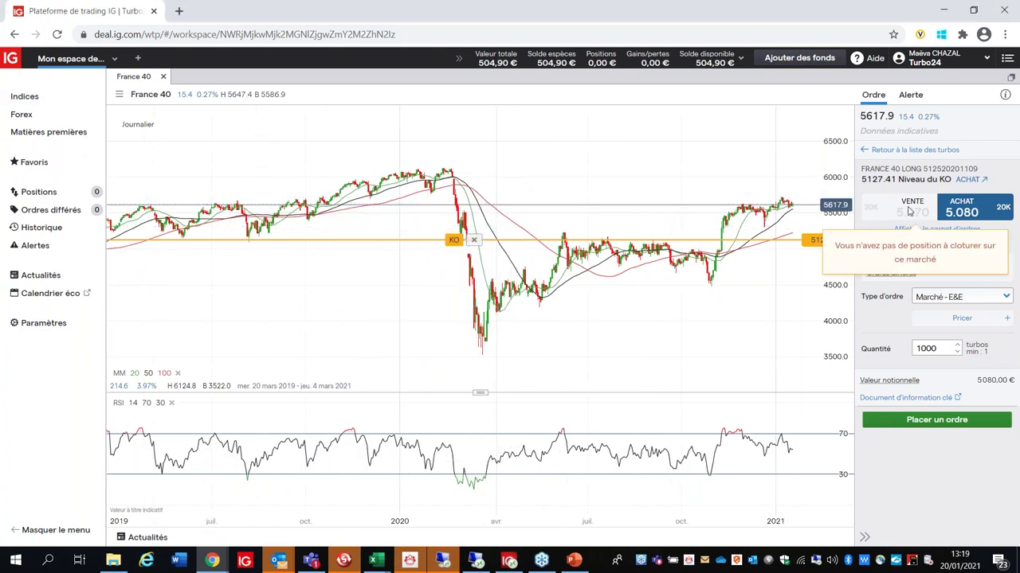
- Open an order ticket for the France 40 Short turbo with knock-out level 5674.52 and show its order types
click(864, 151)
click(892, 156)
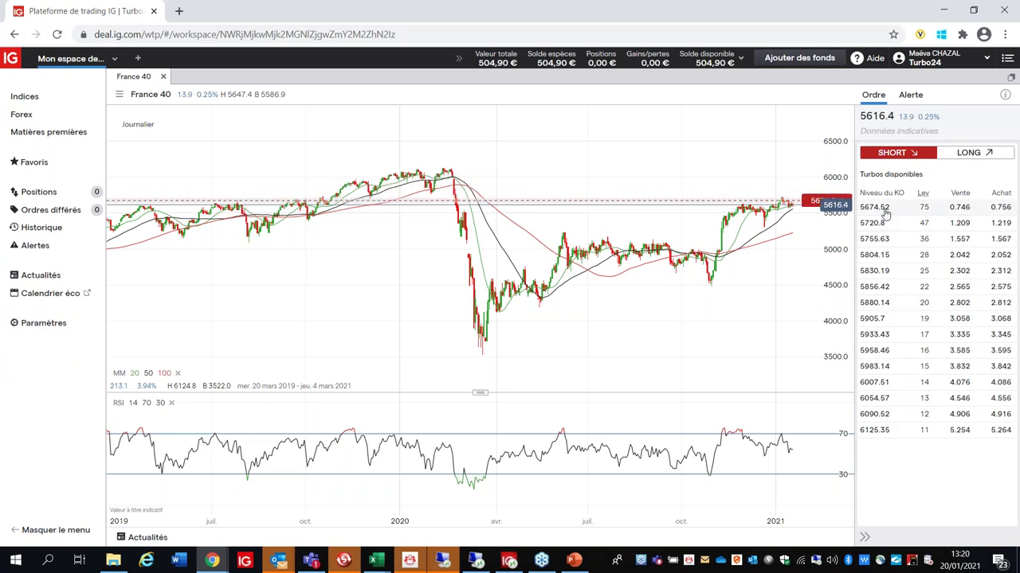
click(884, 212)
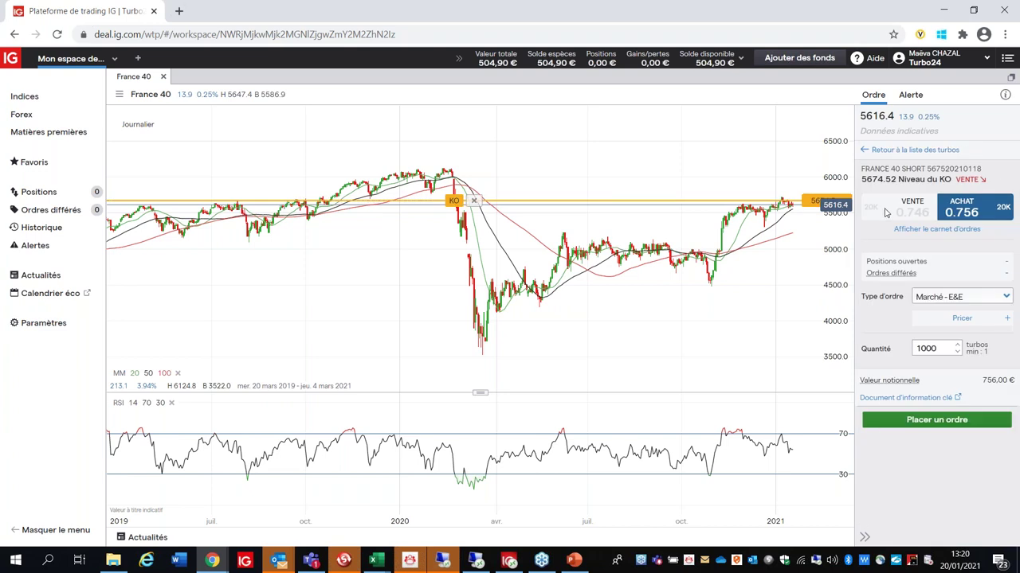
click(932, 296)
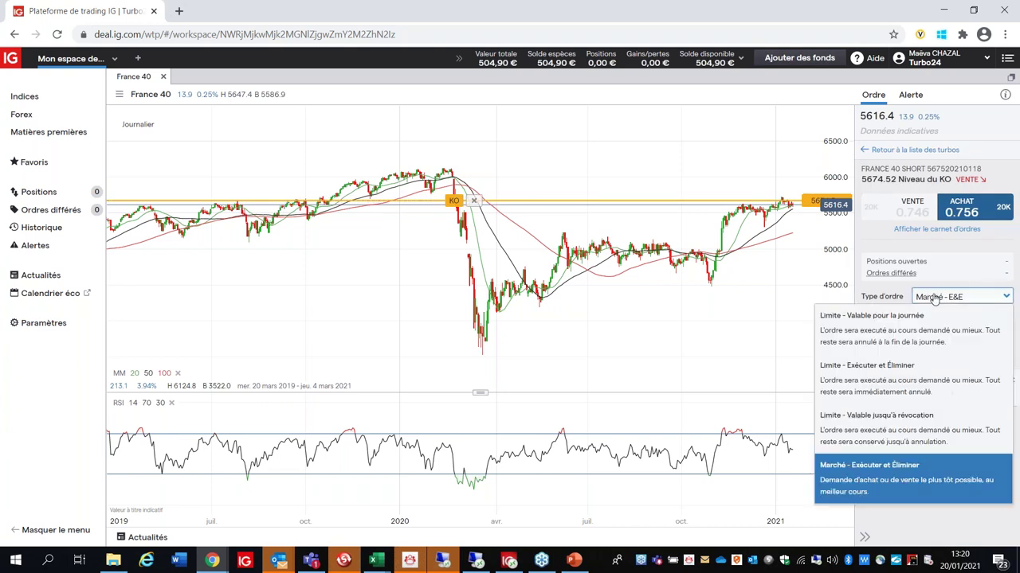